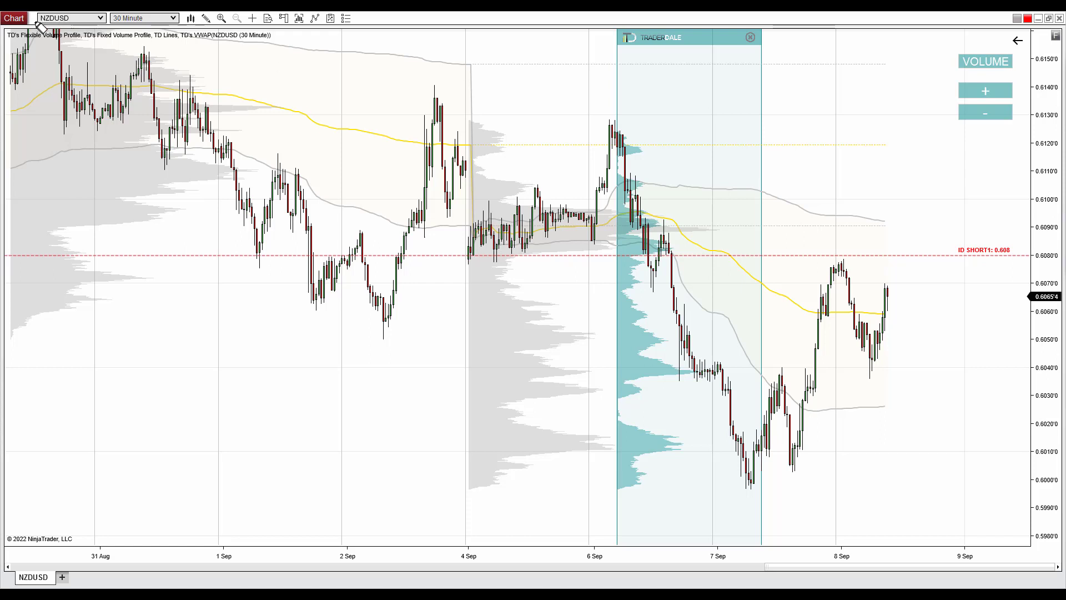
- Underline the instrument and timeframe, trace the 6–7 Sep sell-off in pink, and circle its volume clusters near 0.6040 and 0.6080
left_click_drag(40, 25, 195, 25)
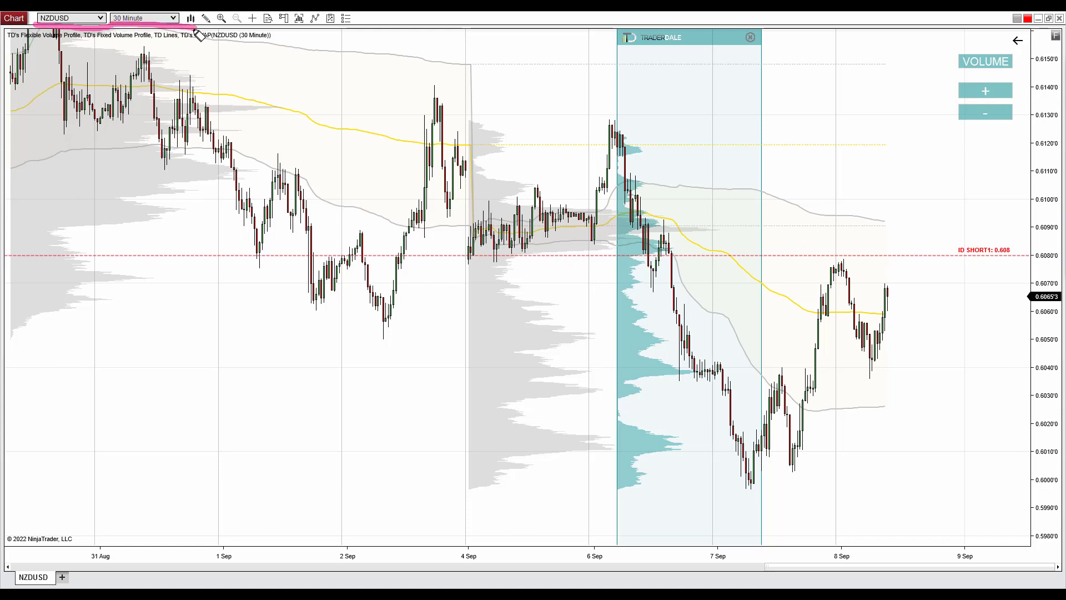
left_click_drag(611, 121, 751, 480)
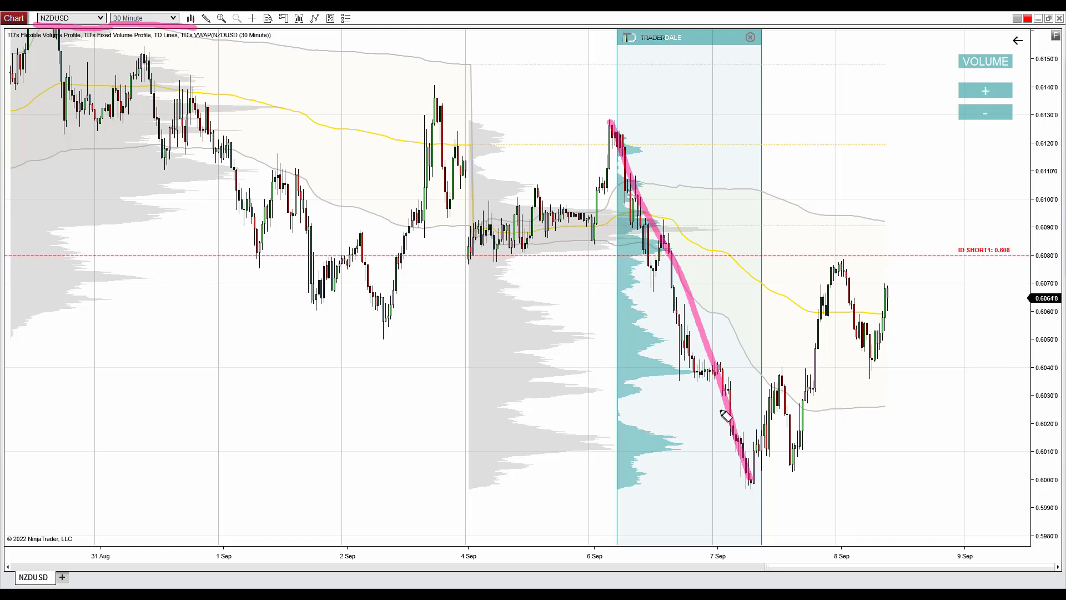
mouse_move(665, 356)
left_mouse_down()
mouse_move(613, 371)
mouse_move(678, 383)
mouse_move(722, 368)
mouse_move(665, 356)
left_mouse_up()
mouse_move(651, 242)
left_mouse_down()
mouse_move(615, 256)
mouse_move(680, 244)
mouse_move(647, 236)
left_mouse_up()
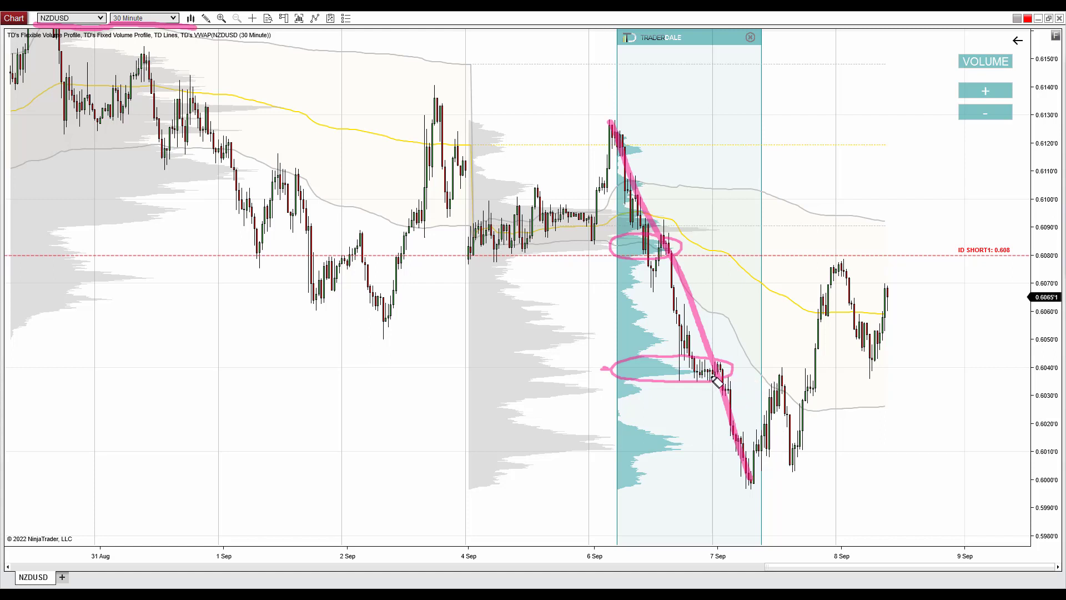
- Mark the rejection from 0.6040 with a line and downward arrow, tracing the lower VWAP deviation and circling where they meet
mouse_move(721, 375)
left_mouse_down()
mouse_move(782, 371)
mouse_move(812, 467)
mouse_move(798, 459)
left_mouse_up()
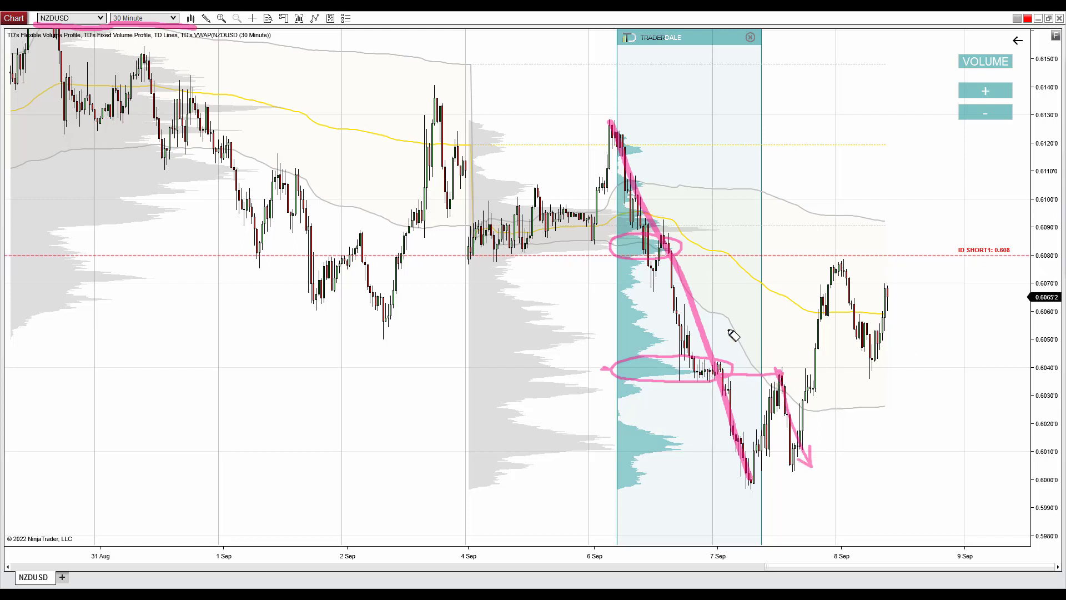
mouse_move(729, 321)
left_mouse_down()
mouse_move(752, 365)
mouse_move(834, 424)
left_mouse_up()
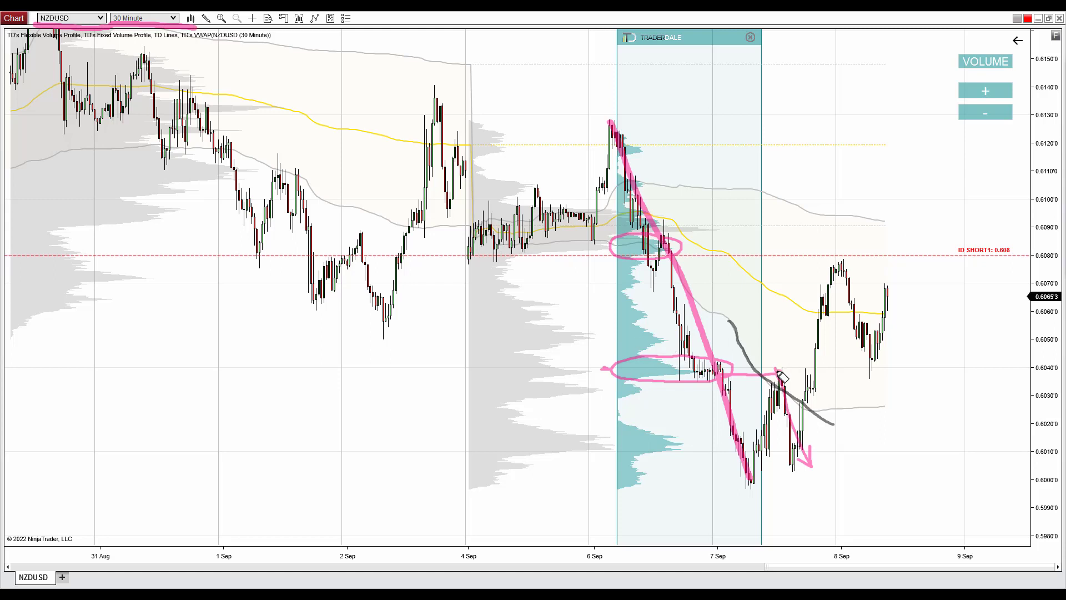
mouse_move(777, 373)
left_mouse_down()
mouse_move(789, 395)
mouse_move(761, 367)
left_mouse_up()
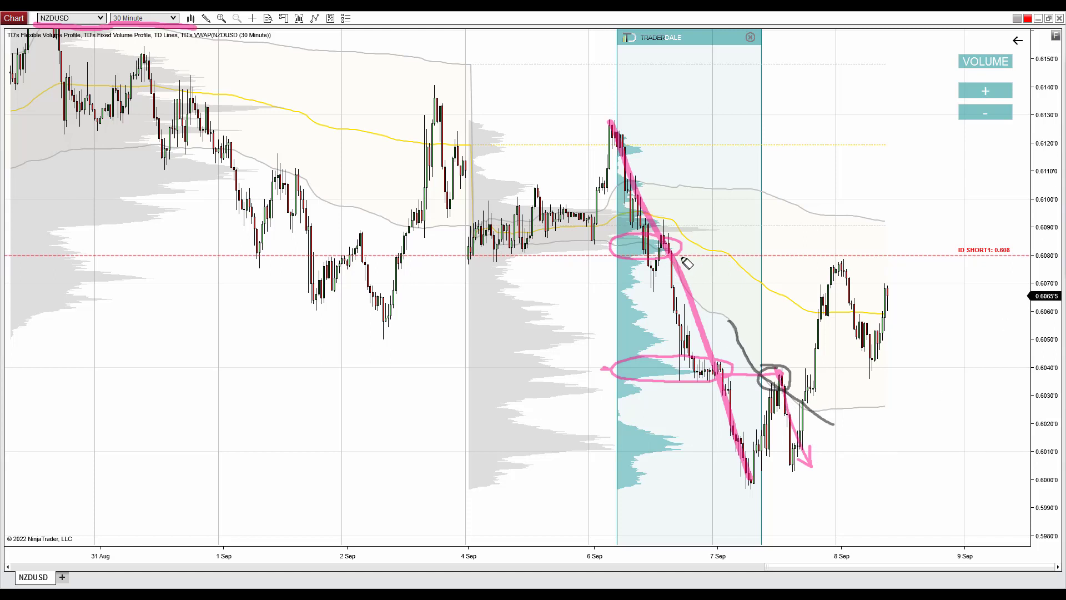
- Mark the 0.608 short level from the upper volume cluster, circle its price, and add a cross and a downward reaction arrow
mouse_move(678, 256)
left_mouse_down()
mouse_move(981, 258)
mouse_move(1030, 245)
mouse_move(999, 243)
left_mouse_up()
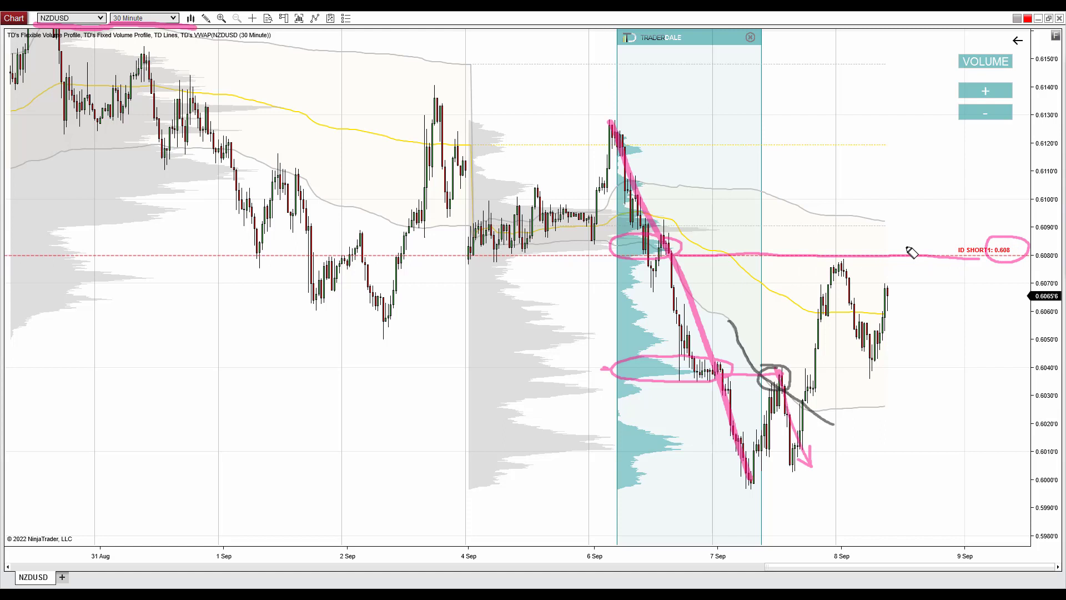
left_click_drag(844, 262, 887, 376)
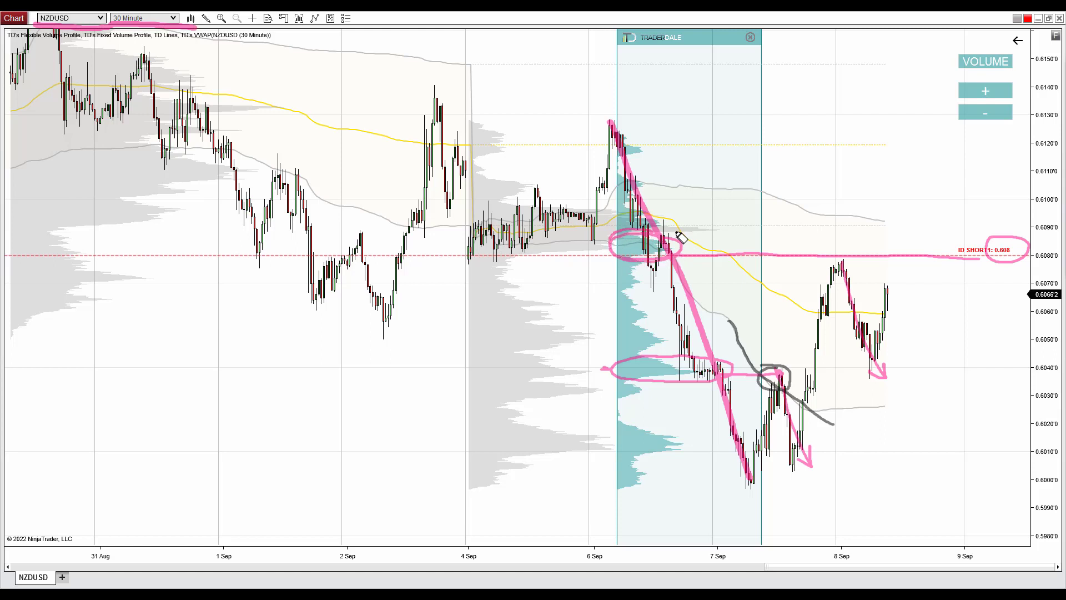
mouse_move(781, 236)
left_mouse_down()
mouse_move(808, 275)
mouse_move(778, 278)
left_mouse_up()
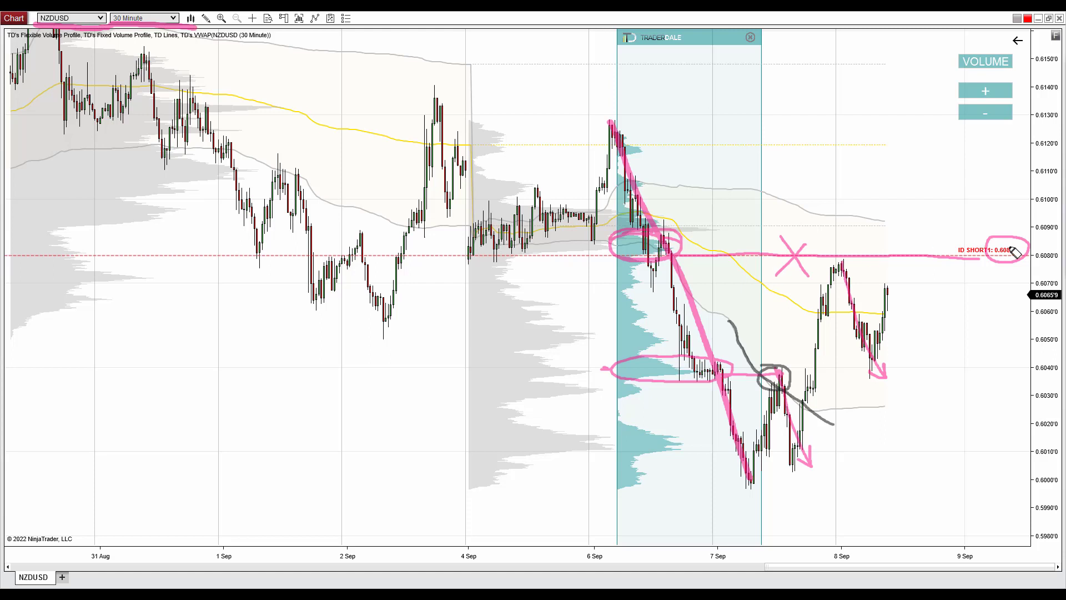
mouse_move(842, 262)
left_mouse_down()
mouse_move(886, 381)
mouse_move(862, 367)
left_mouse_up()
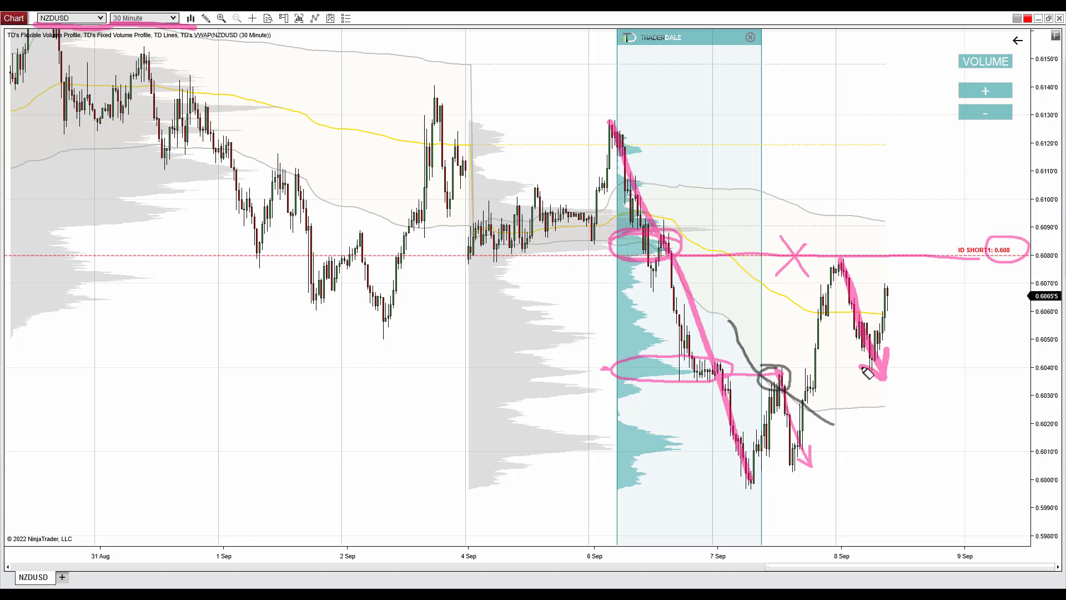
- Clear the annotations and switch the chart to BTCUSD, underlining its instrument and 30 Minute timeframe
key("Escape")
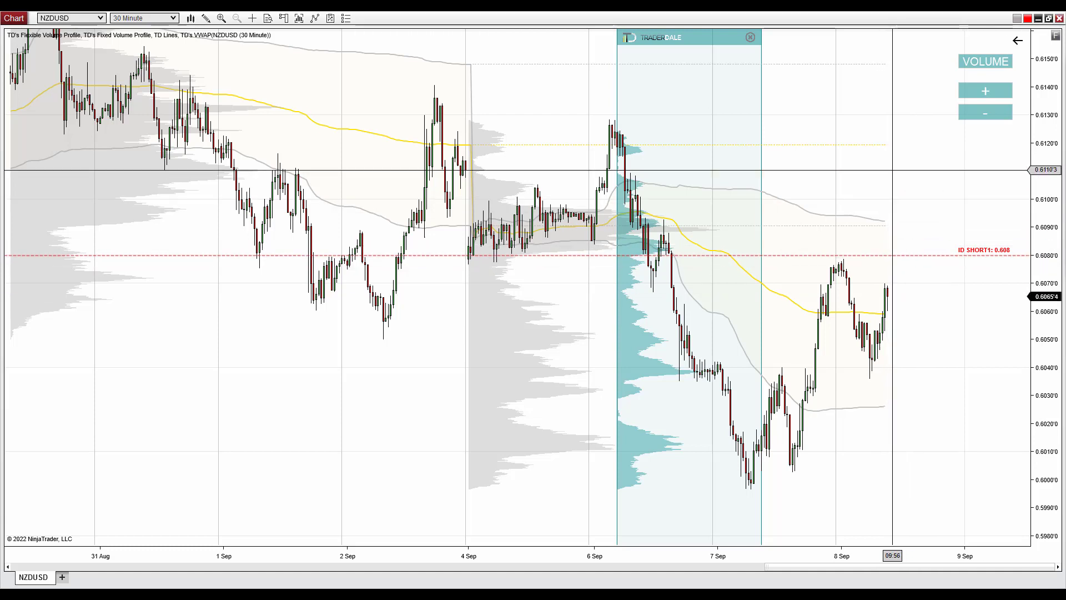
type("BTCUSD")
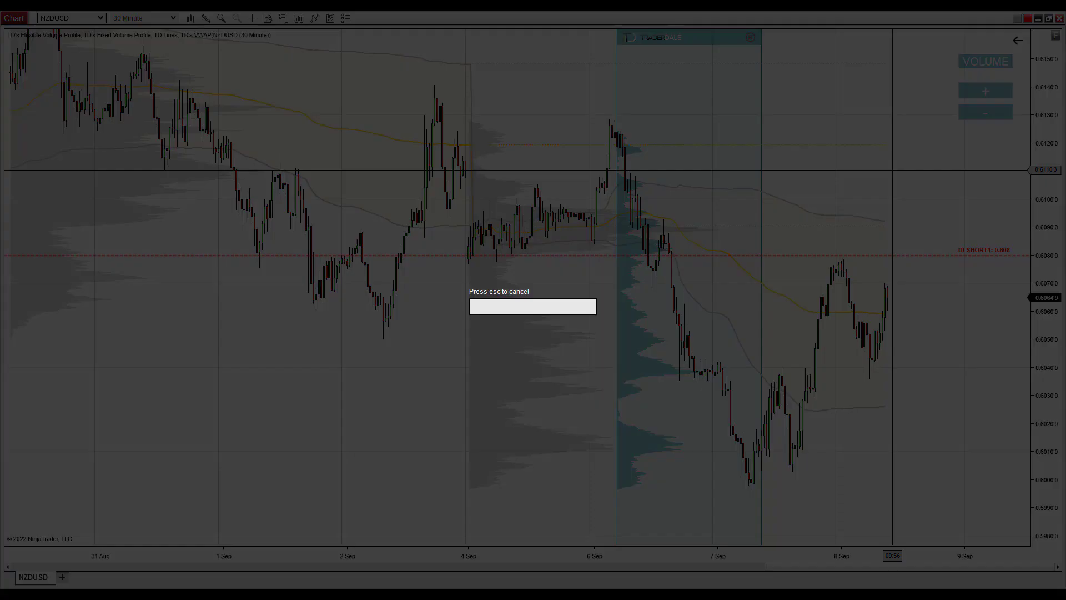
key("Return")
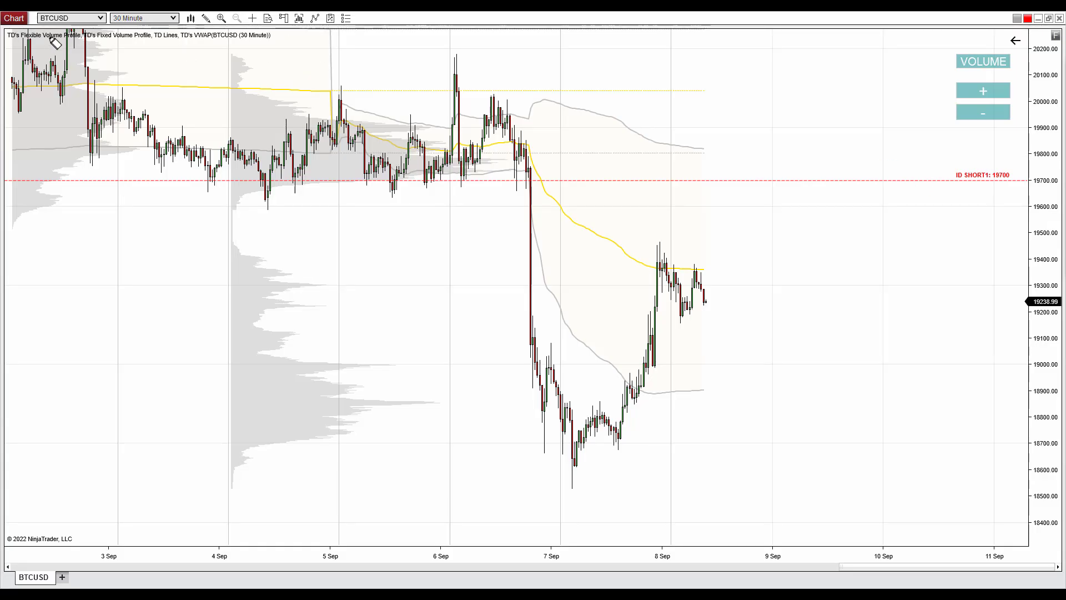
left_click_drag(37, 25, 179, 26)
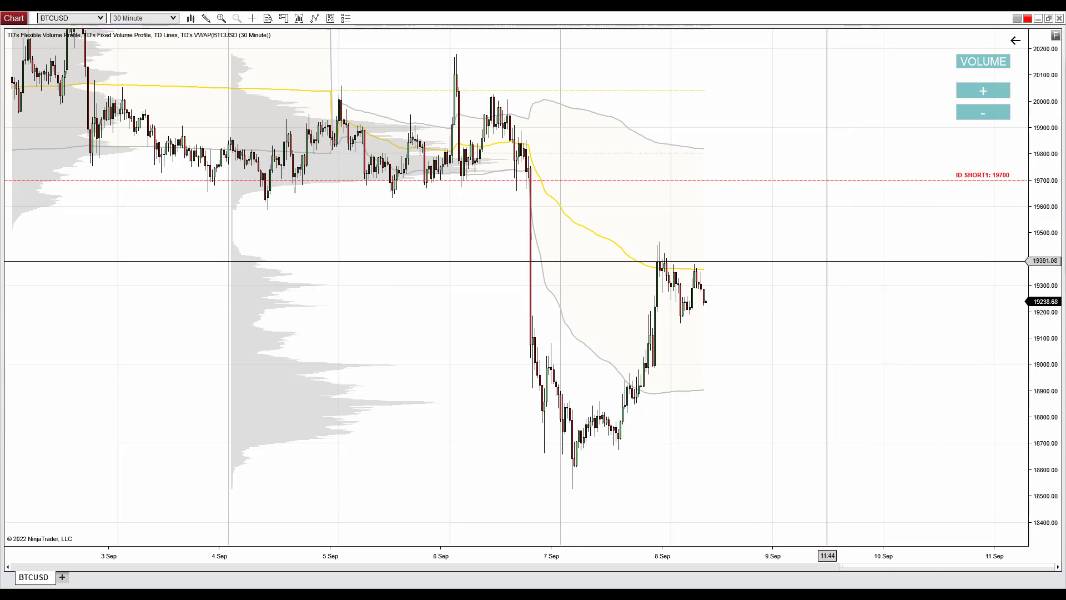
- Show the Control Center's list of data connections and return to the BTCUSD chart
mouse_move(309, 578)
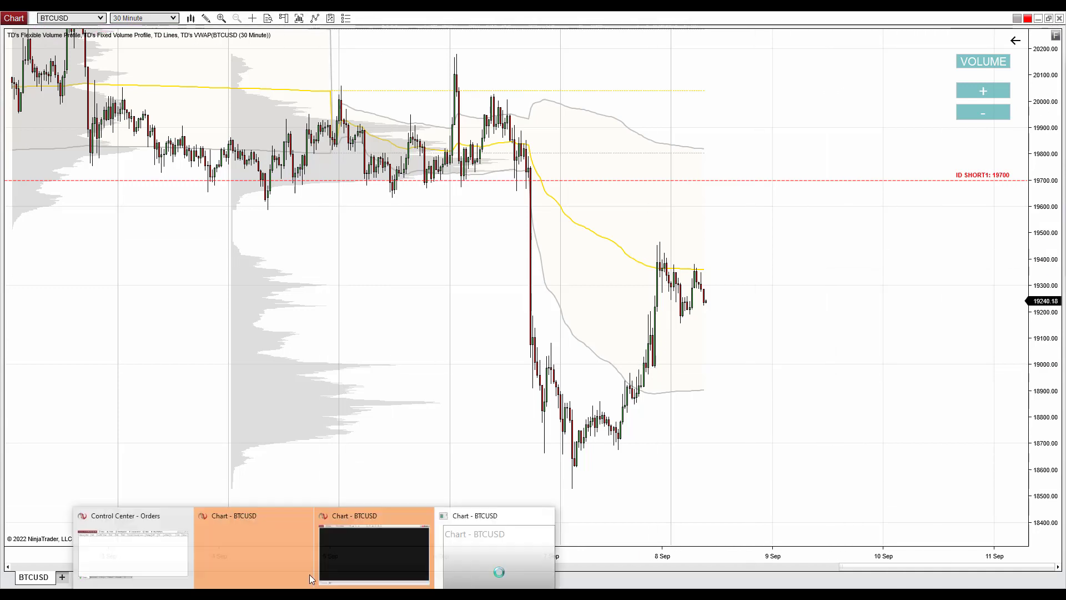
left_click(144, 553)
left_click(493, 61)
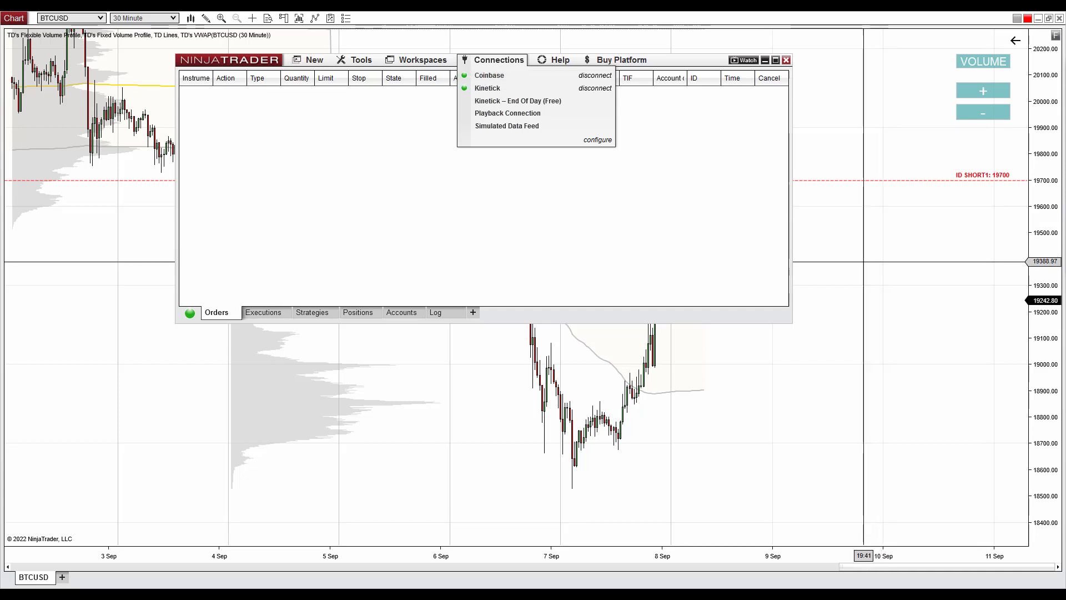
left_click(845, 243)
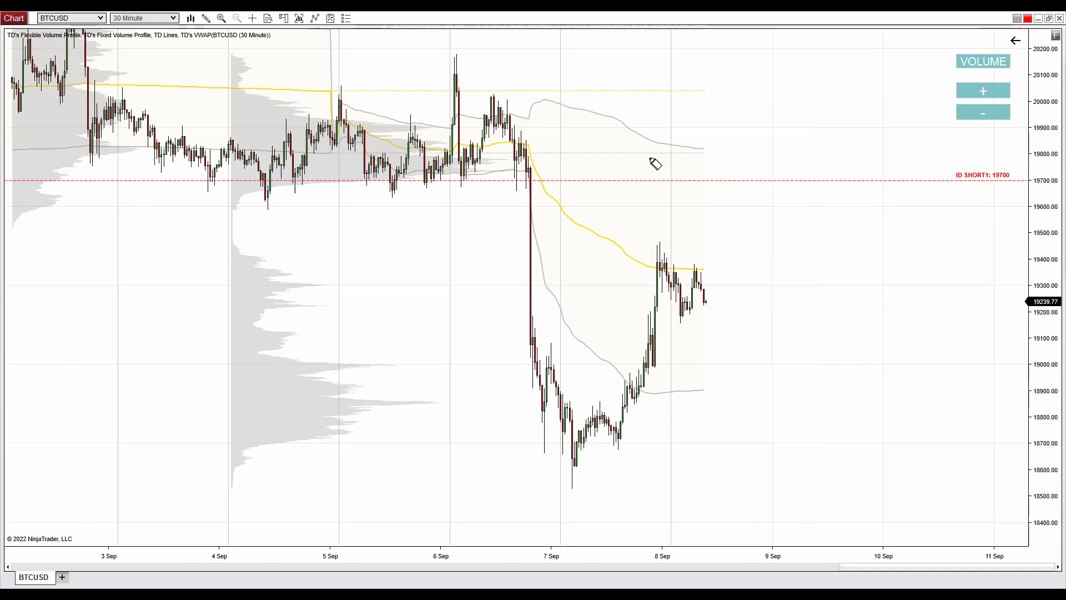
- Highlight the 19700 short level in pink, circle its price label, and write a letter R above the line
left_click_drag(533, 180, 959, 183)
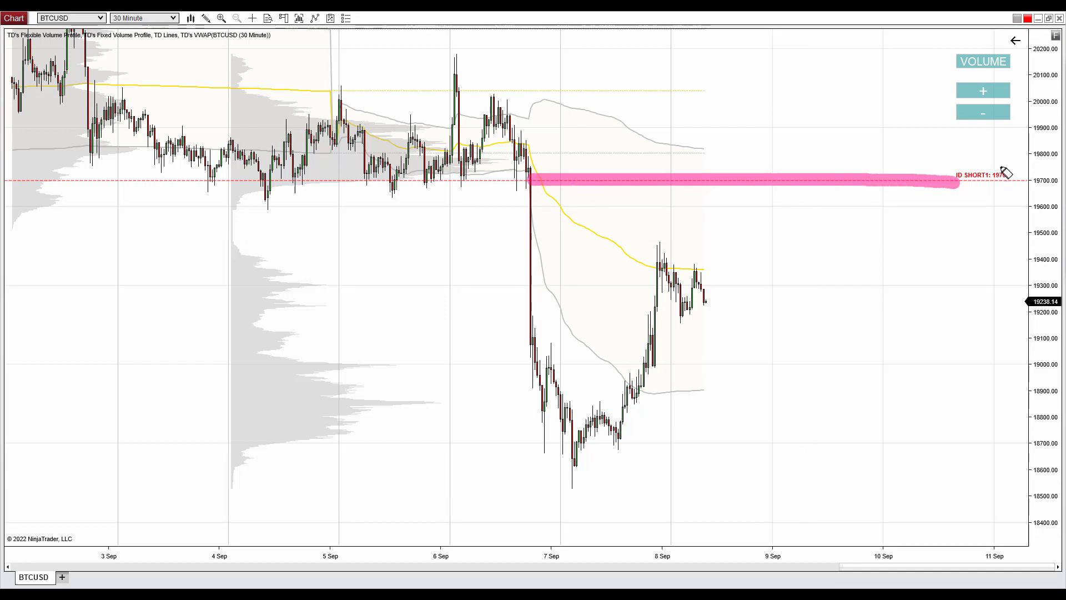
mouse_move(1019, 165)
left_mouse_down()
mouse_move(984, 179)
mouse_move(1019, 189)
mouse_move(1010, 174)
left_mouse_up()
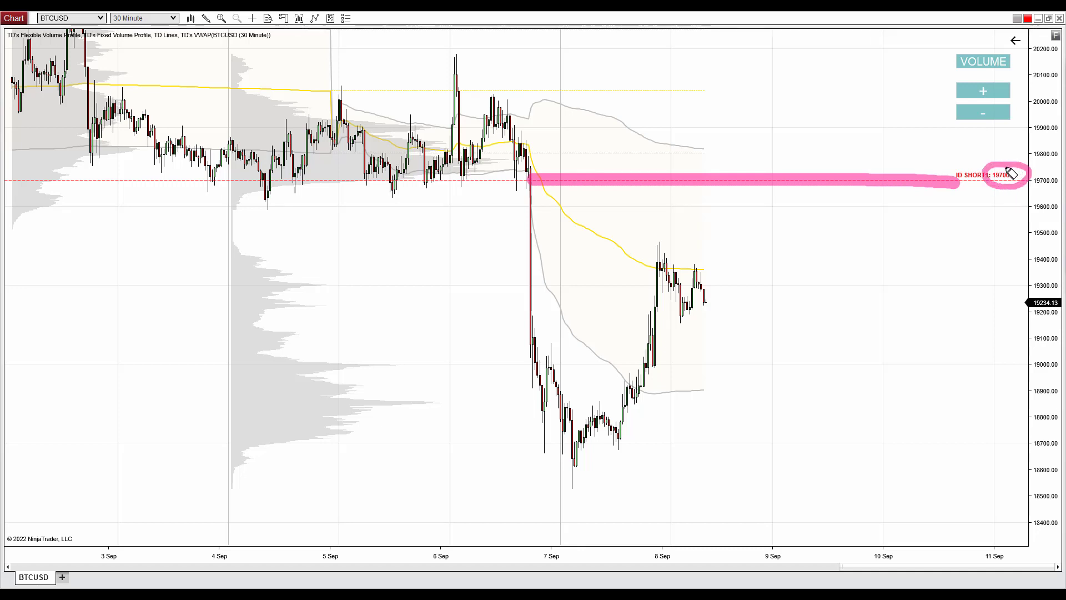
left_click_drag(768, 107, 772, 153)
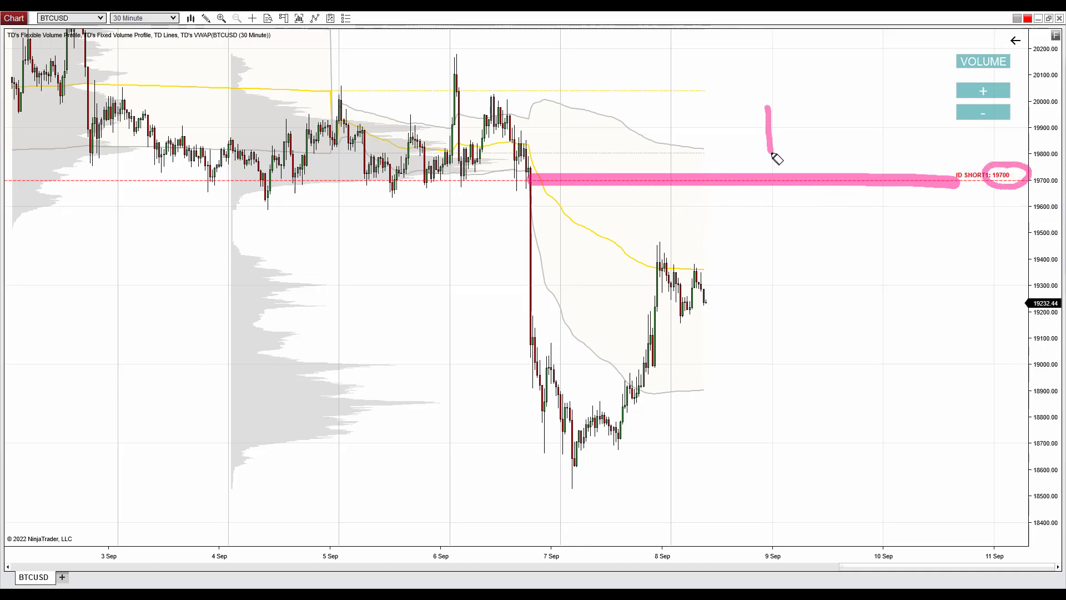
mouse_move(773, 109)
left_mouse_down()
mouse_move(783, 143)
mouse_move(801, 149)
left_mouse_up()
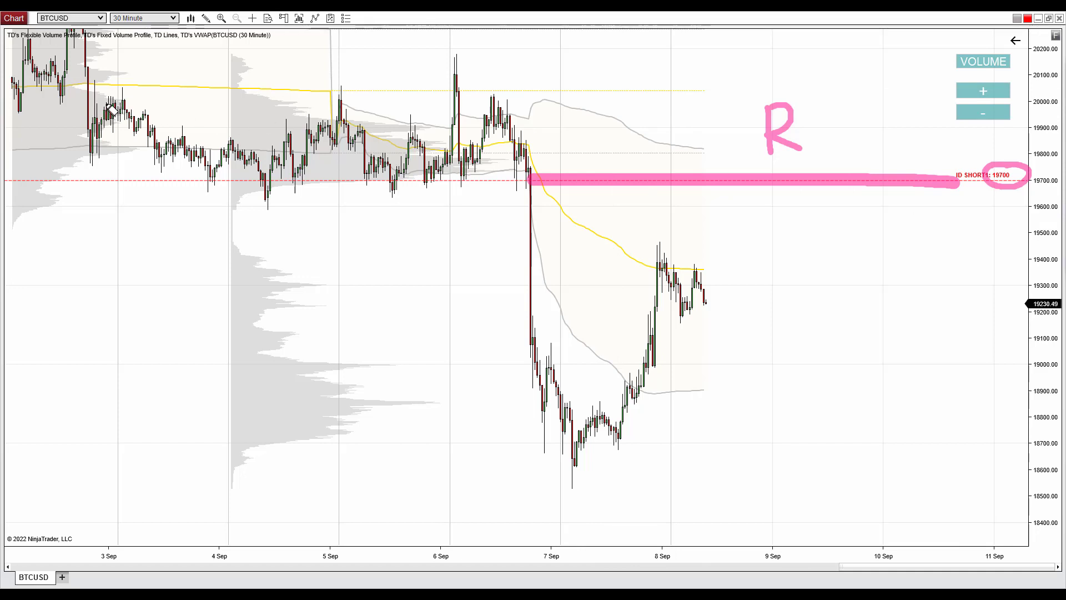
- Box the 3–7 Sep rotation in blue with an arrow down the sell-off, and apply a flexible volume profile across that range
mouse_move(95, 101)
left_mouse_down()
mouse_move(488, 104)
mouse_move(522, 190)
mouse_move(89, 181)
mouse_move(93, 105)
left_mouse_up()
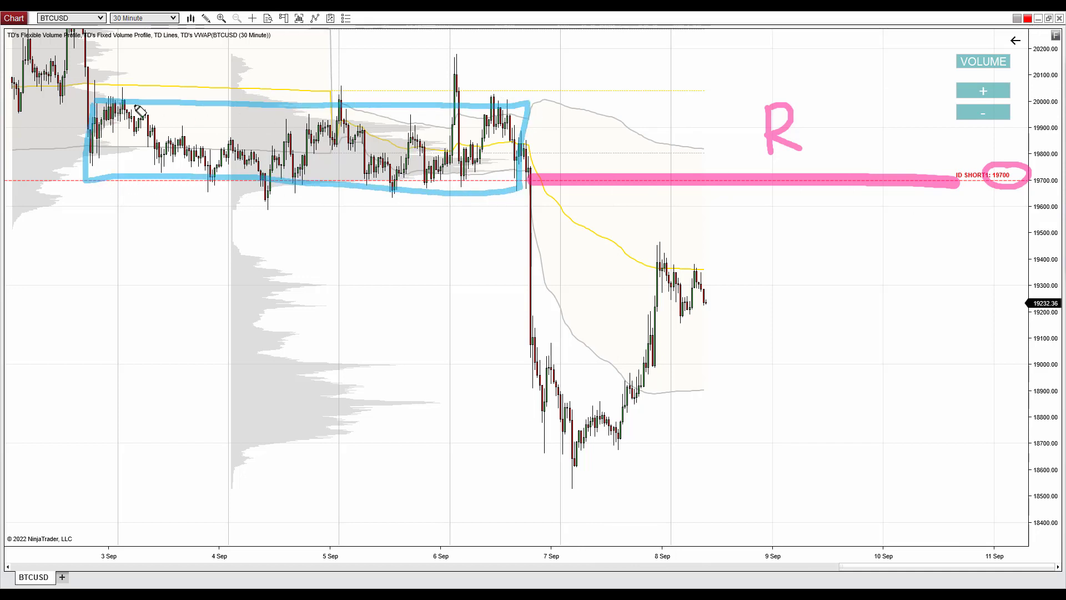
mouse_move(512, 169)
left_mouse_down()
mouse_move(516, 504)
mouse_move(536, 469)
left_mouse_up()
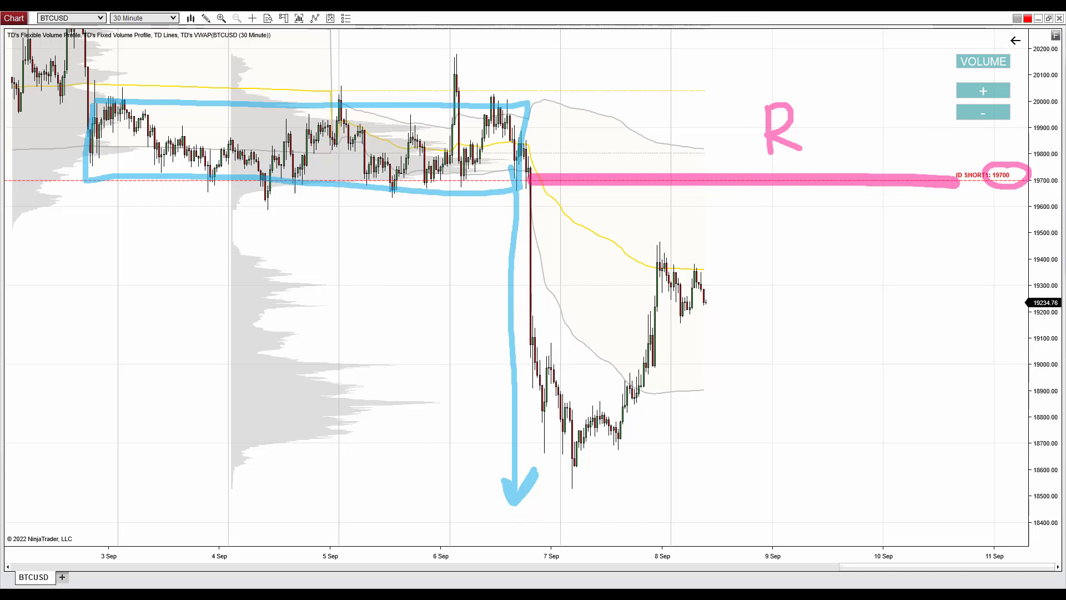
left_click_drag(89, 247, 554, 335)
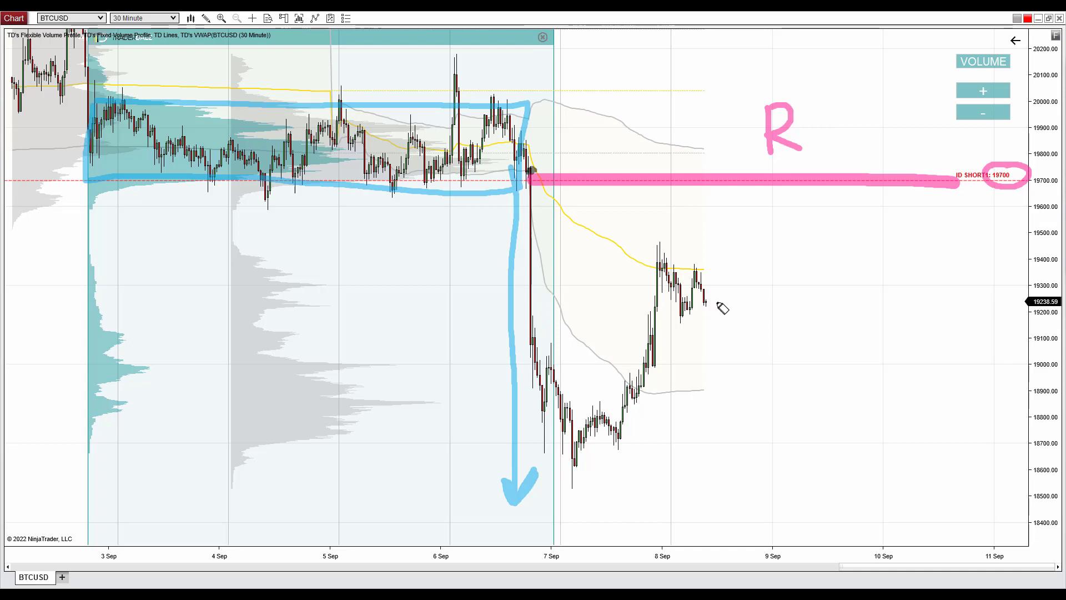
- Sketch a dashed pullback to 19700 with a drop arrow, and mark a stop-loss line labelled SL just above 20000, circling 20000
mouse_move(711, 303)
left_mouse_down()
mouse_move(796, 239)
mouse_move(826, 185)
left_mouse_up()
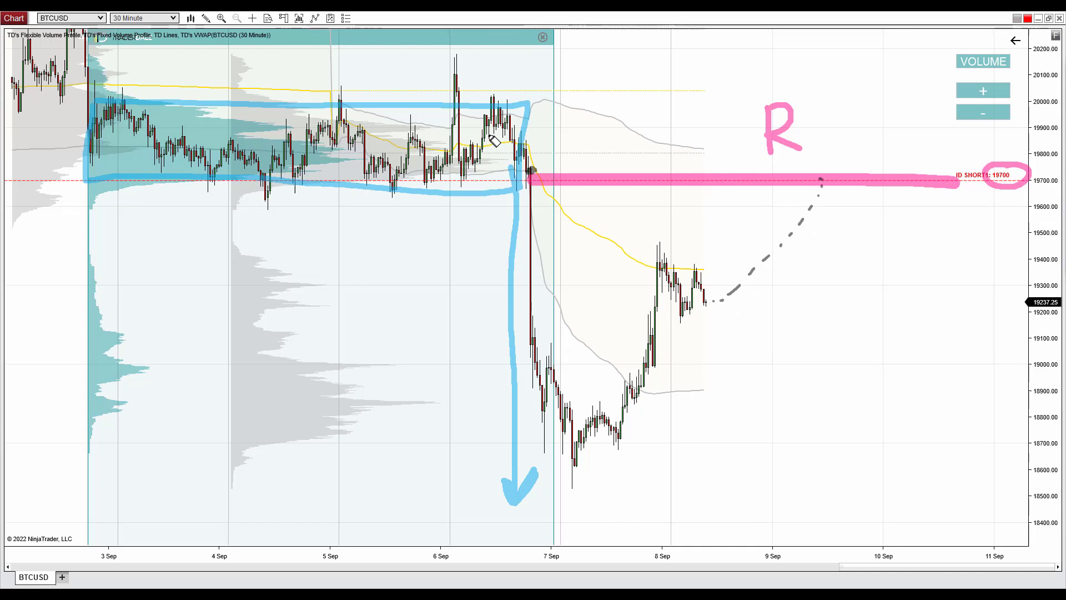
mouse_move(821, 180)
left_mouse_down()
mouse_move(911, 291)
mouse_move(890, 287)
left_mouse_up()
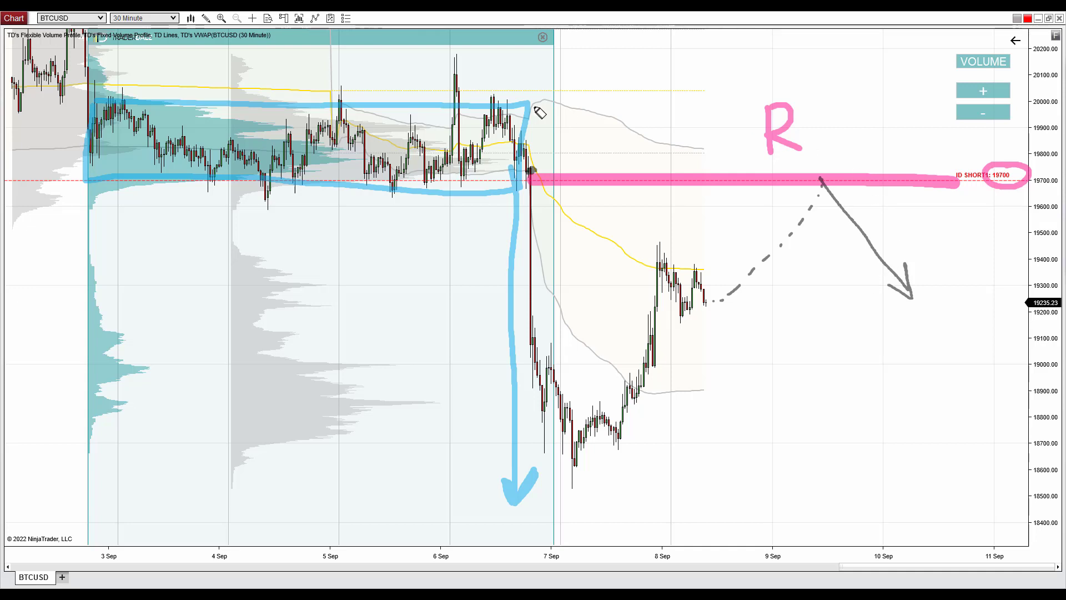
left_click_drag(475, 93, 585, 92)
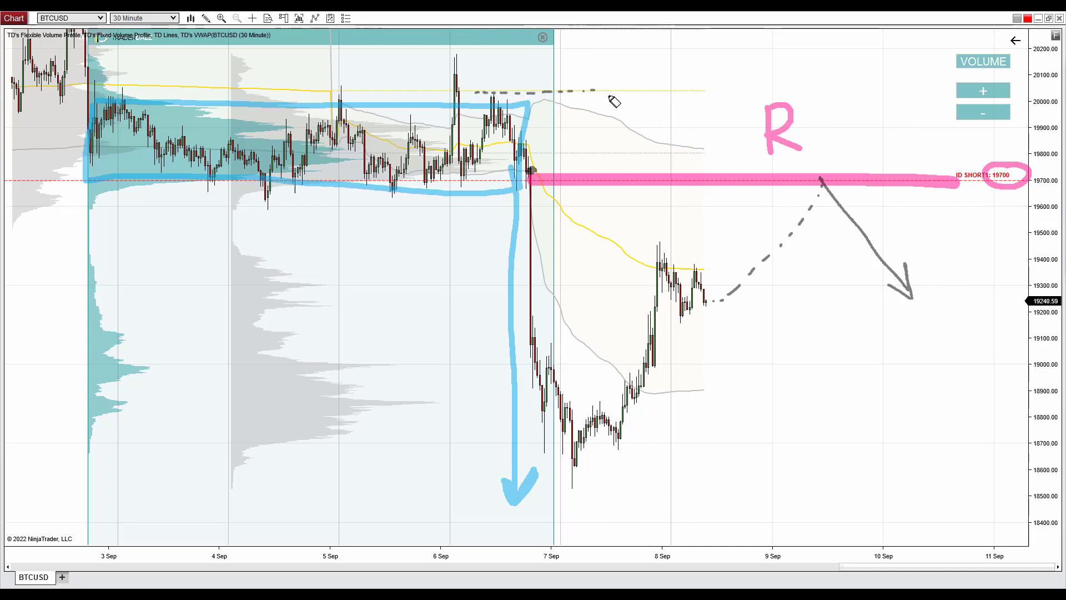
mouse_move(1021, 105)
left_mouse_down()
mouse_move(1026, 94)
mouse_move(1059, 98)
mouse_move(1025, 101)
left_mouse_up()
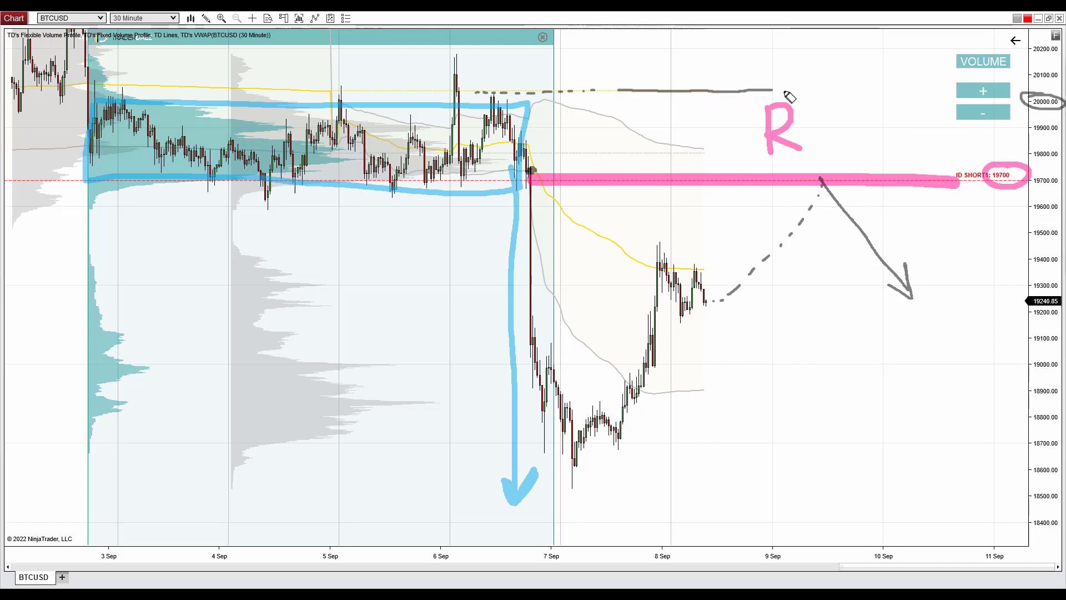
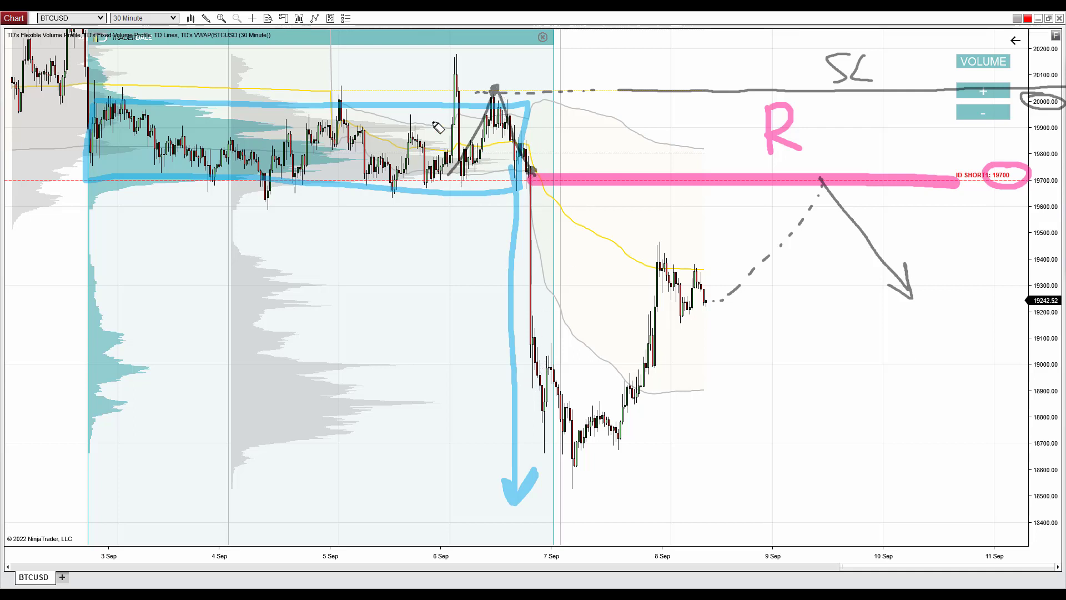
- Circle the rotation's heavy volume zone, trace the upper VWAP deviation, and extend it in dashes to 19700, circling where they meet
mouse_move(225, 116)
left_mouse_down()
mouse_move(118, 128)
mouse_move(253, 182)
mouse_move(317, 124)
mouse_move(202, 112)
left_mouse_up()
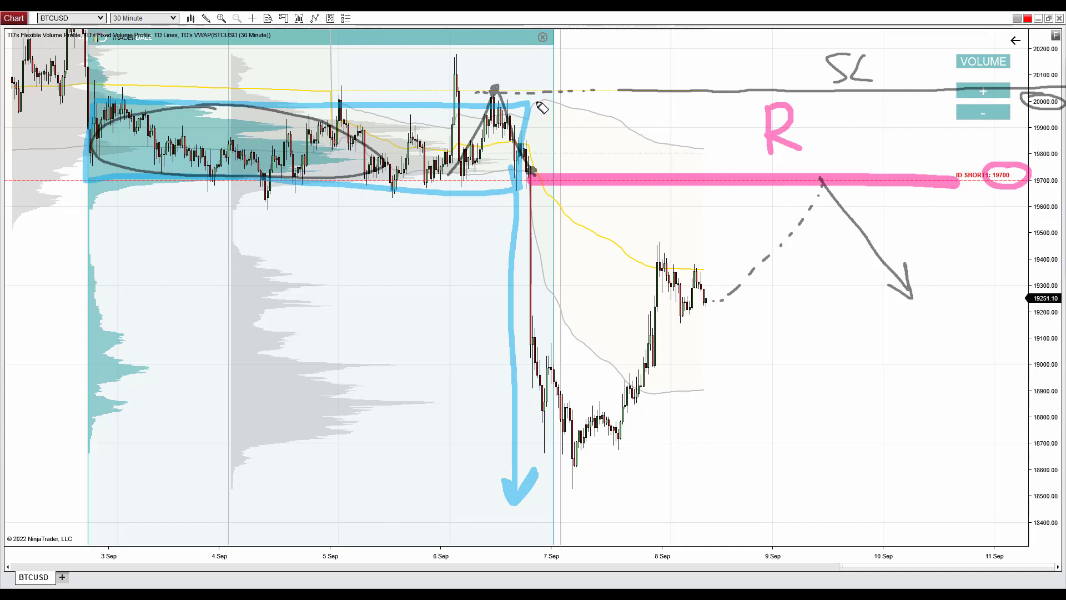
left_click_drag(539, 103, 706, 152)
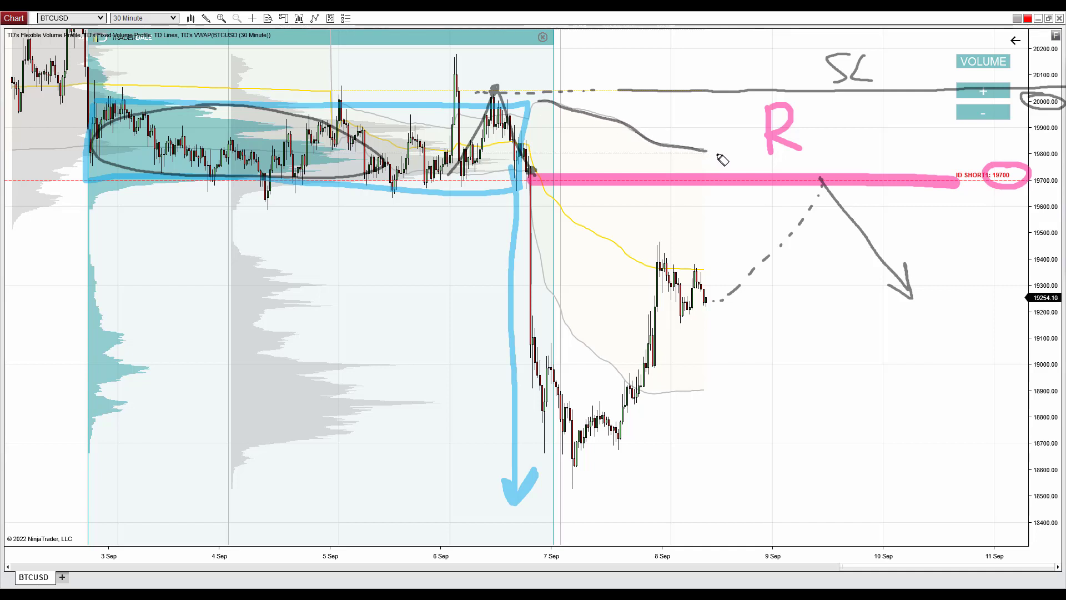
left_click_drag(716, 153, 721, 153)
left_click_drag(733, 154, 747, 157)
left_click_drag(761, 158, 805, 164)
left_click(819, 164)
mouse_move(800, 243)
left_mouse_down()
mouse_move(821, 181)
mouse_move(821, 195)
mouse_move(844, 160)
mouse_move(830, 153)
left_mouse_up()
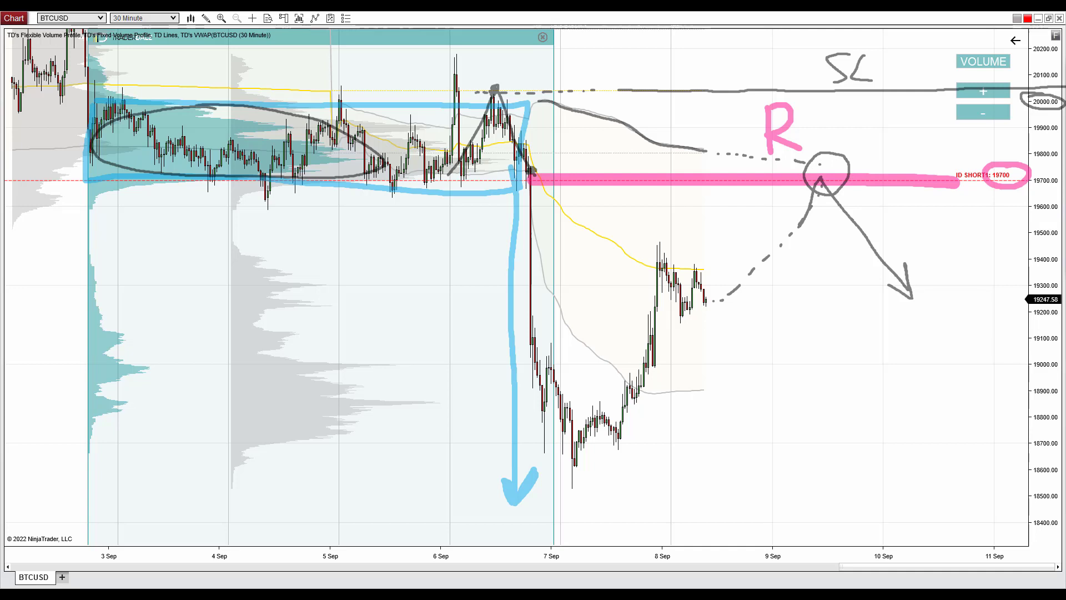
- Switch to the Trader Dale website, circle and open Trading Course & Tools, and view the Elite Pack section
key("Escape")
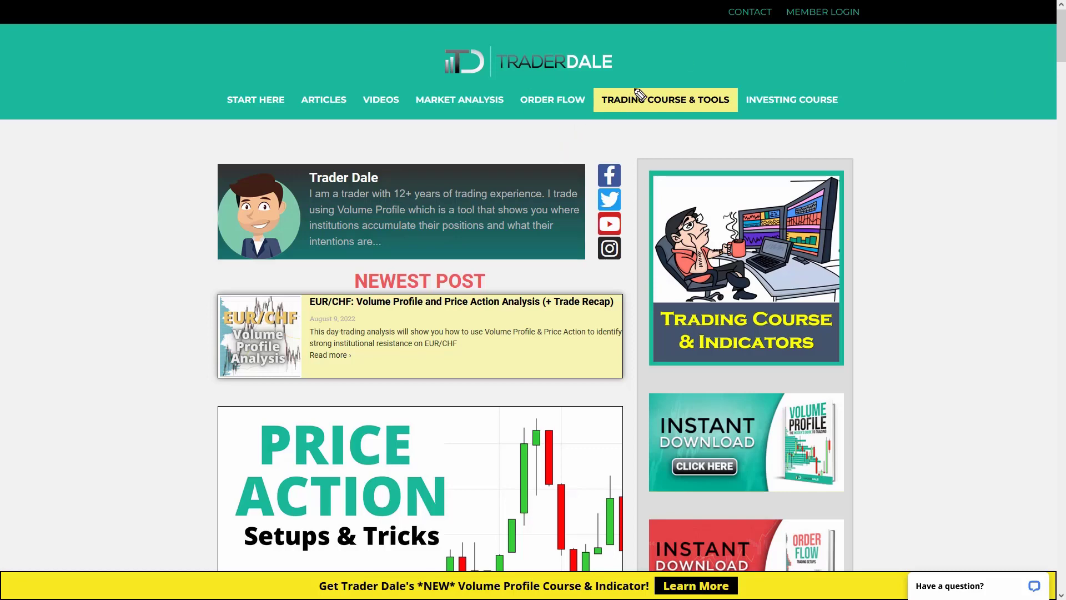
mouse_move(638, 86)
left_mouse_down()
mouse_move(594, 92)
mouse_move(613, 119)
mouse_move(741, 113)
mouse_move(661, 84)
left_mouse_up()
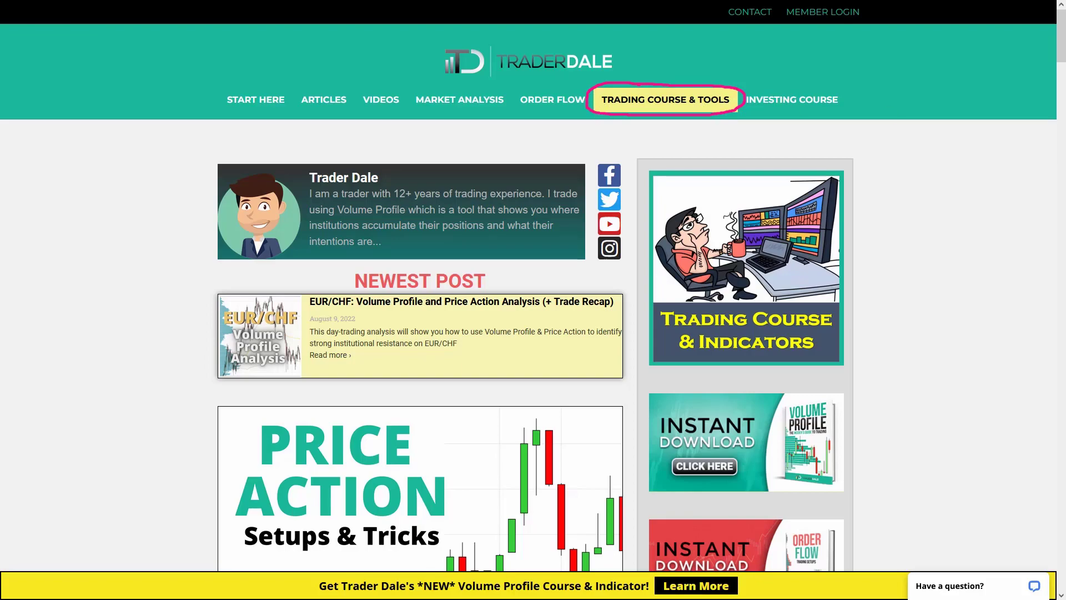
left_click(667, 102)
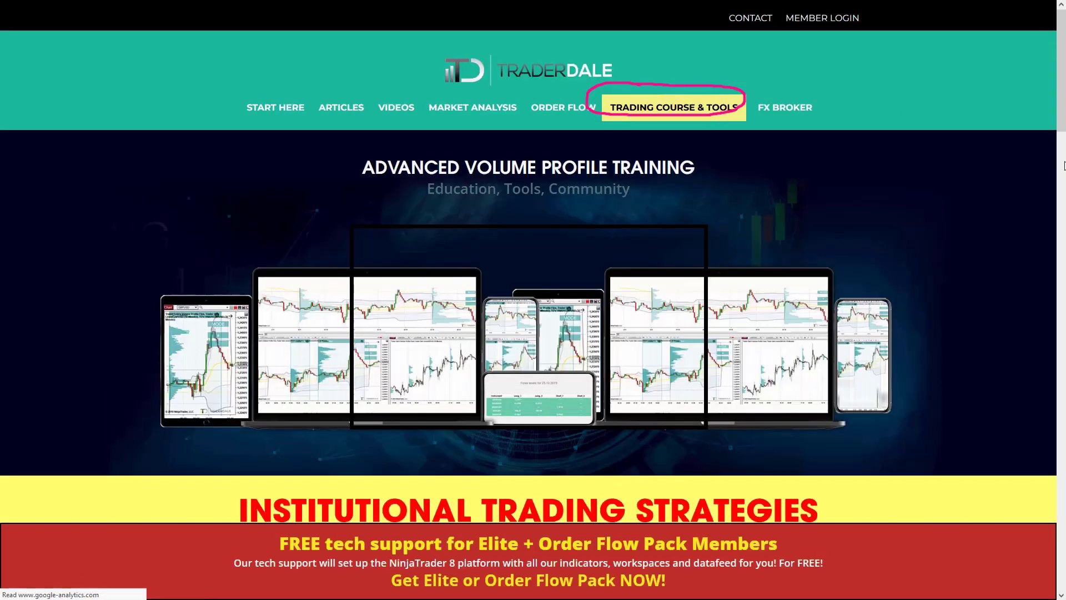
scroll(763, 199, "down", 1)
scroll(763, 194, "down", 15)
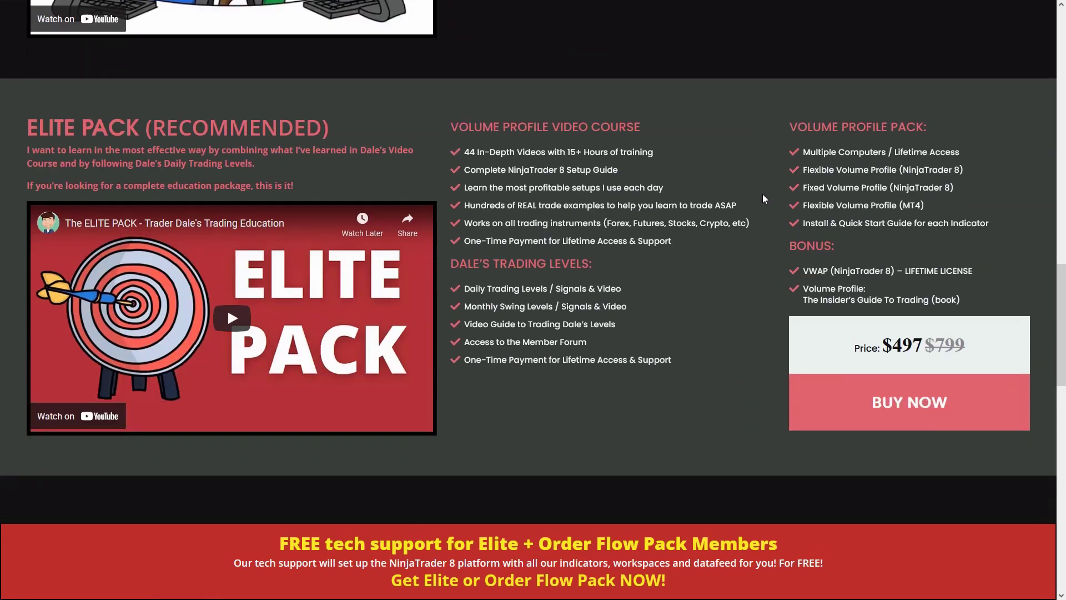